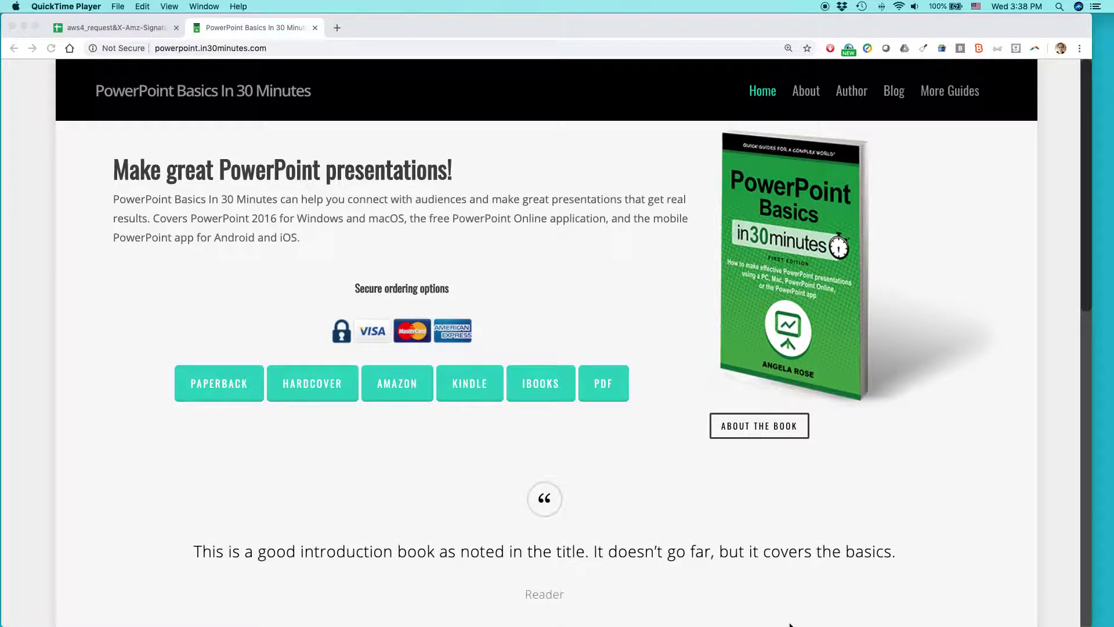
Switch from Chrome to the 'Amazon Deep Dive for Publishers' deck on slide 3.
{"action": "key", "text": "super+Tab"}
{"action": "key", "text": "super+Tab"}
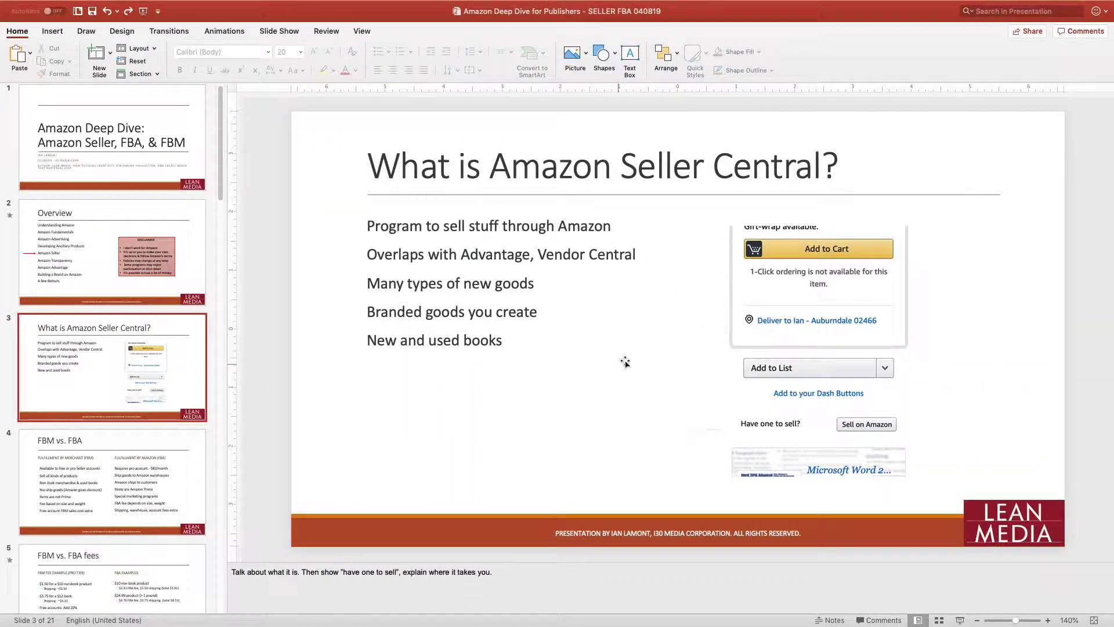
Drag the Amazon product-page screenshot a few pixels lower on slide 3.
{"action": "left_click", "coordinate": [862, 300]}
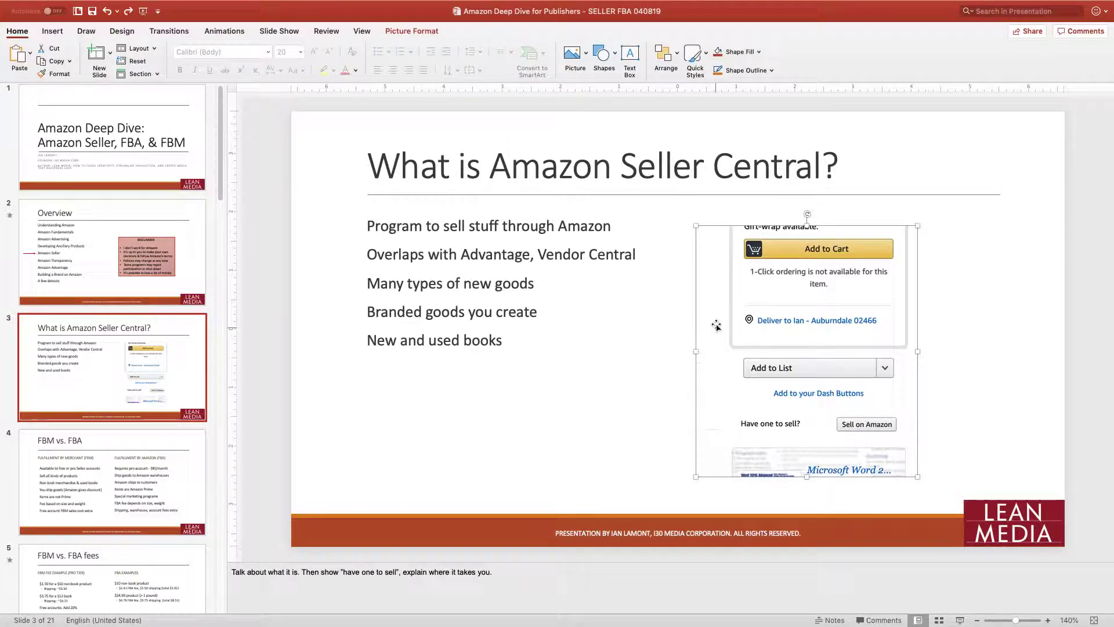
{"action": "left_click", "coordinate": [623, 403]}
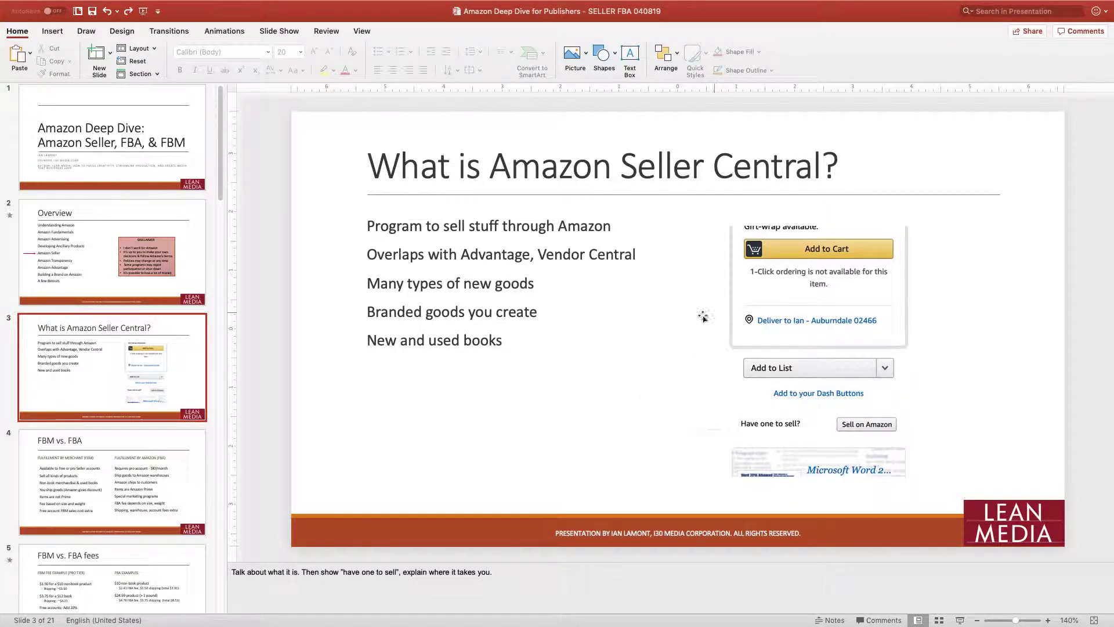
{"action": "left_click", "coordinate": [751, 296]}
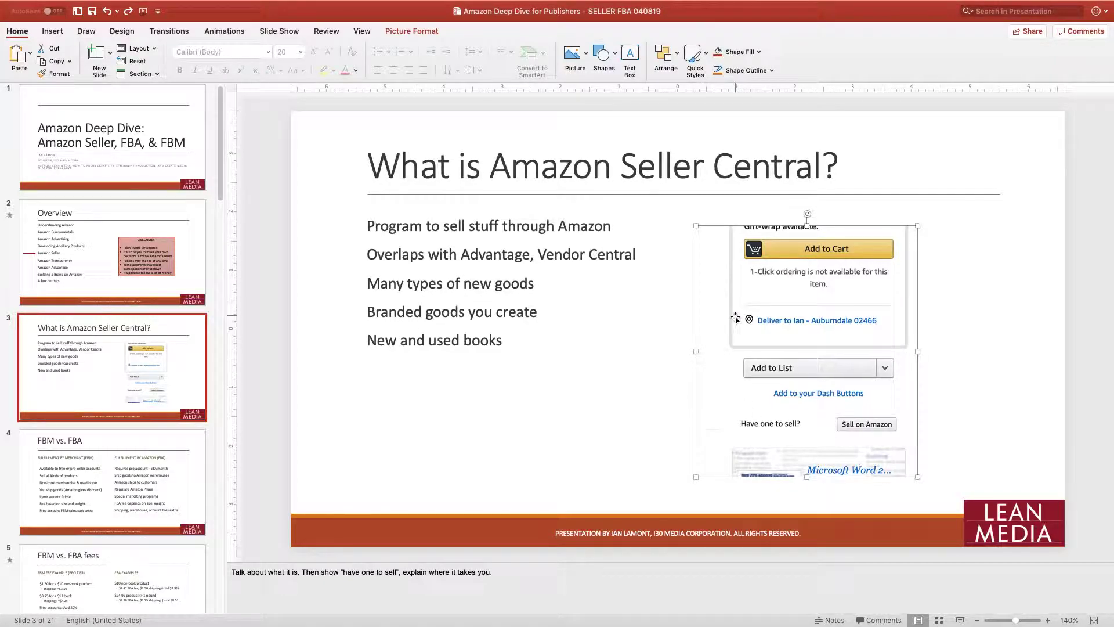
{"action": "left_click_drag", "start_coordinate": [723, 312], "coordinate": [725, 319]}
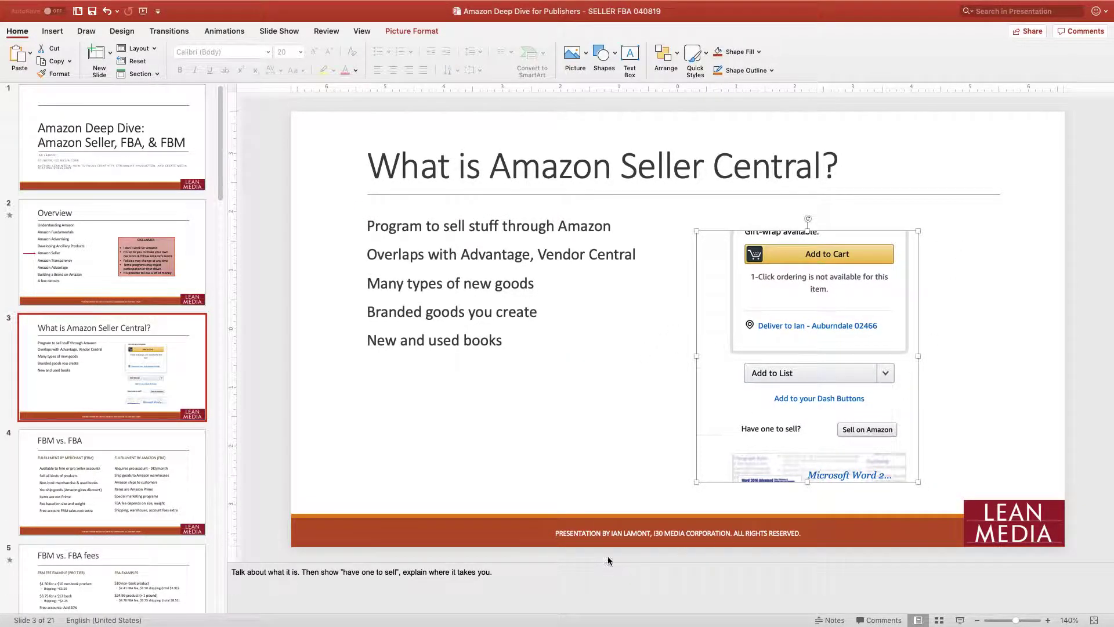
{"action": "left_click", "coordinate": [624, 376]}
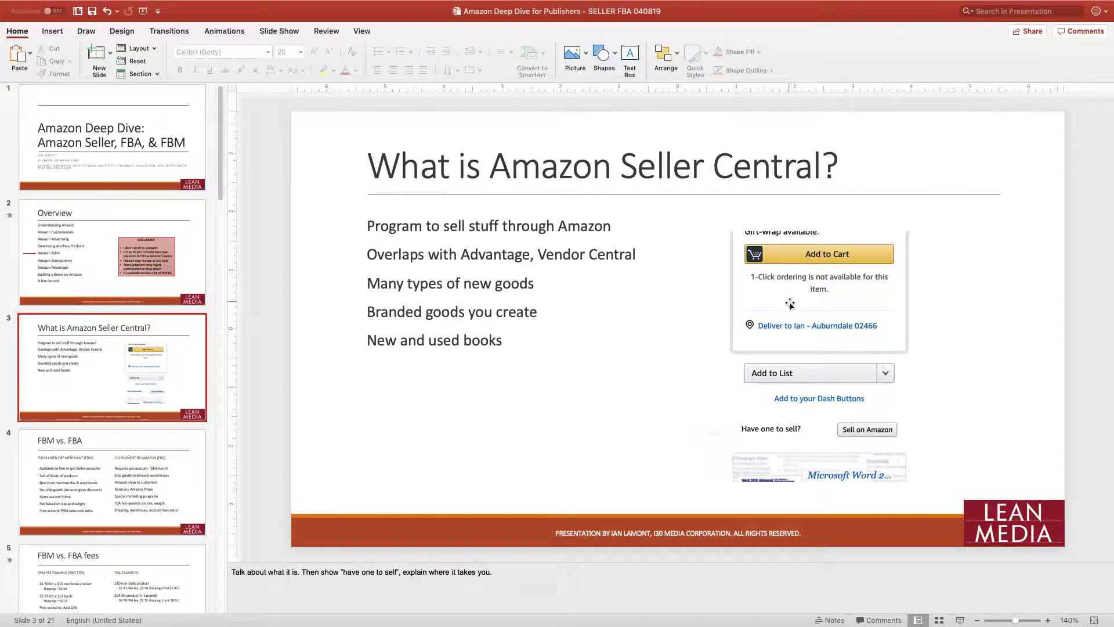
{"action": "left_click", "coordinate": [790, 302]}
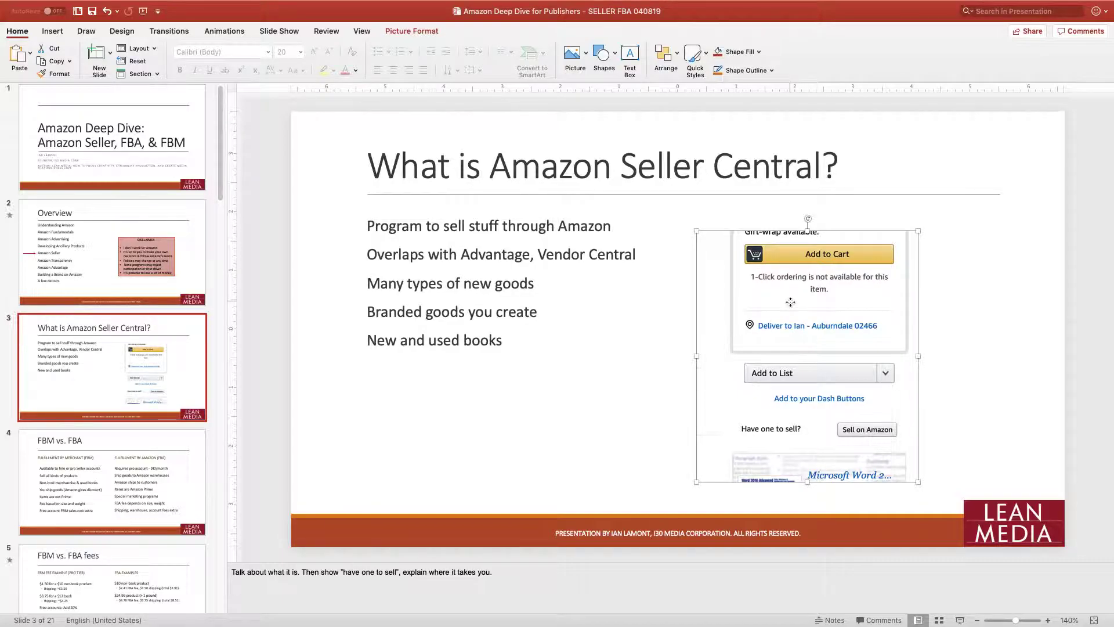
Bring up the Format Picture pane for the Amazon screenshot from its context menu.
{"action": "right_click", "coordinate": [790, 301]}
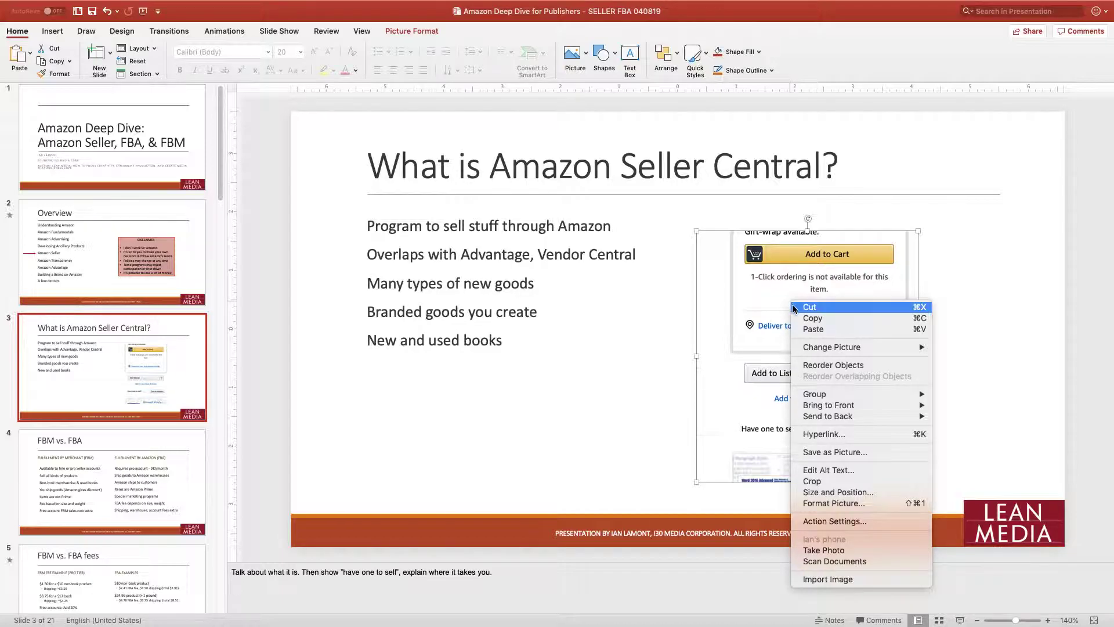
{"action": "left_click", "coordinate": [826, 503]}
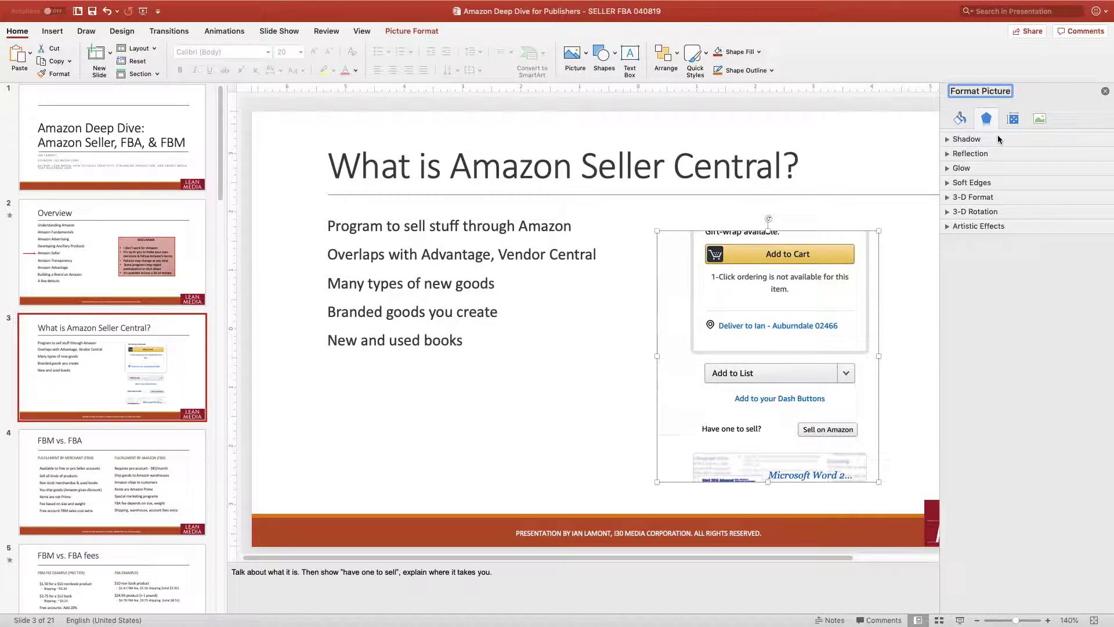
Under Fill & Line, outline the screenshot with a solid black 2 pt line.
{"action": "left_click", "coordinate": [960, 120]}
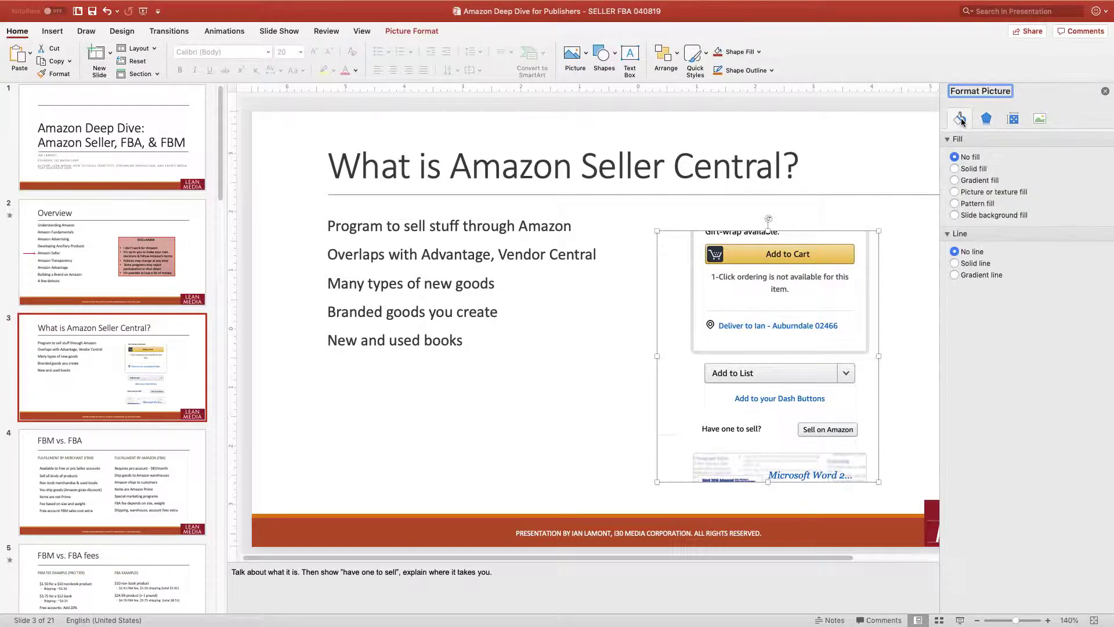
{"action": "left_click", "coordinate": [953, 275]}
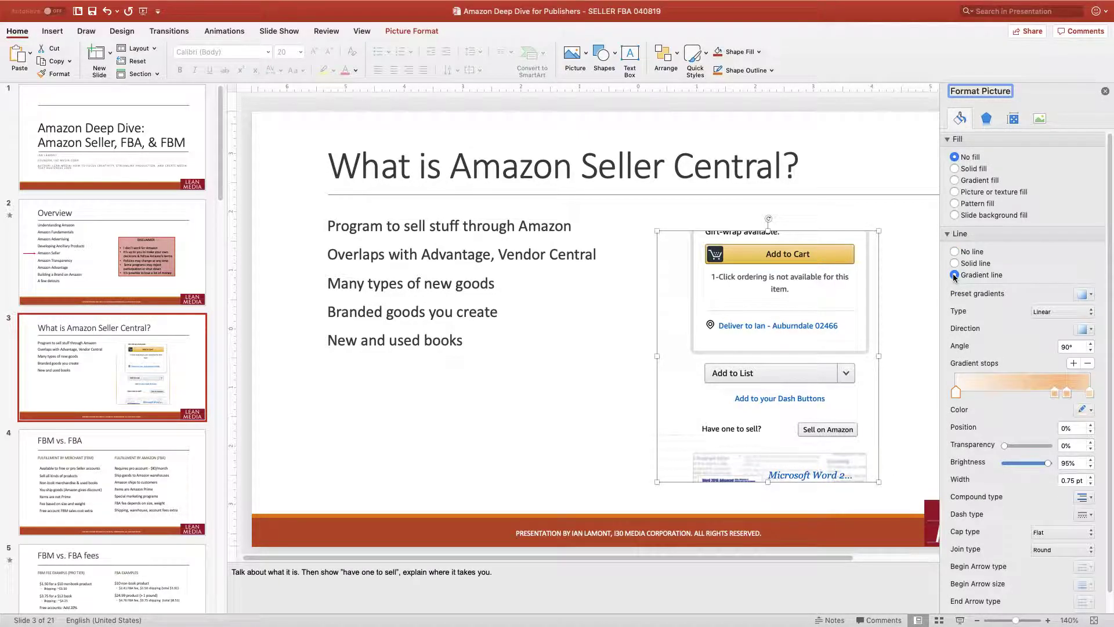
{"action": "left_click", "coordinate": [954, 263]}
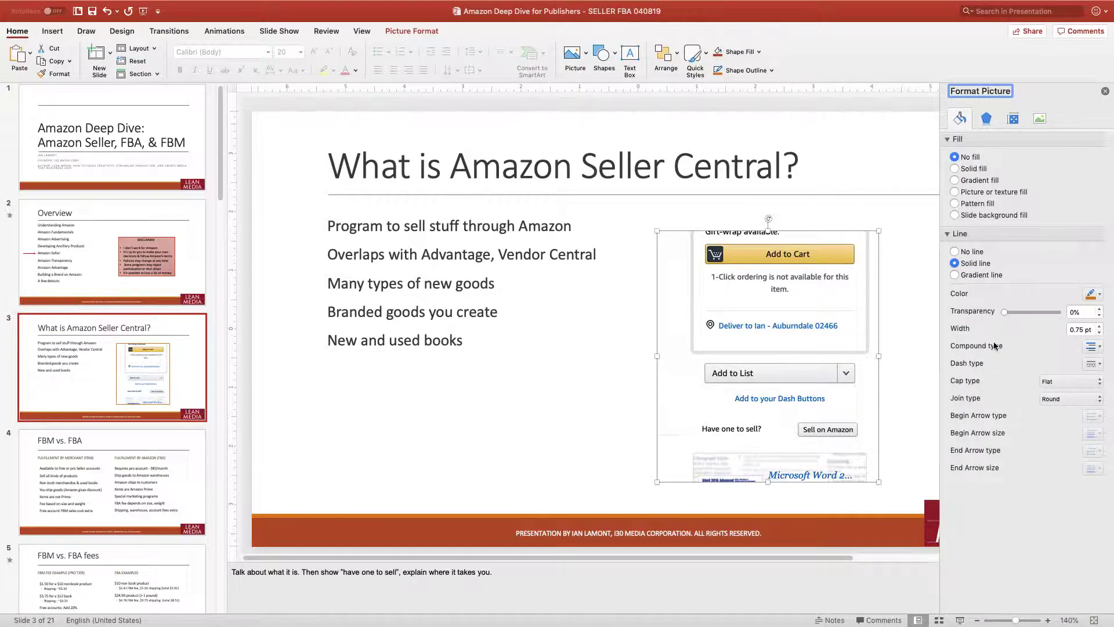
{"action": "left_click", "coordinate": [1099, 326]}
{"action": "left_click", "coordinate": [1098, 326]}
{"action": "left_click", "coordinate": [1098, 326]}
{"action": "left_click", "coordinate": [1098, 326]}
{"action": "left_click", "coordinate": [1100, 327]}
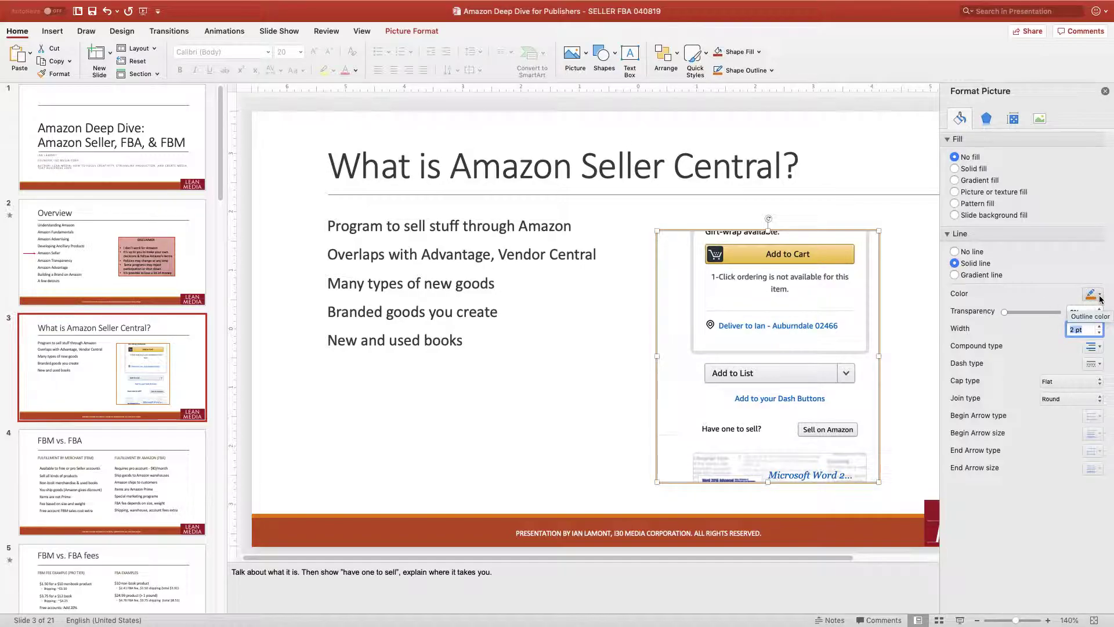
{"action": "left_click", "coordinate": [1101, 298]}
{"action": "left_click", "coordinate": [1021, 330]}
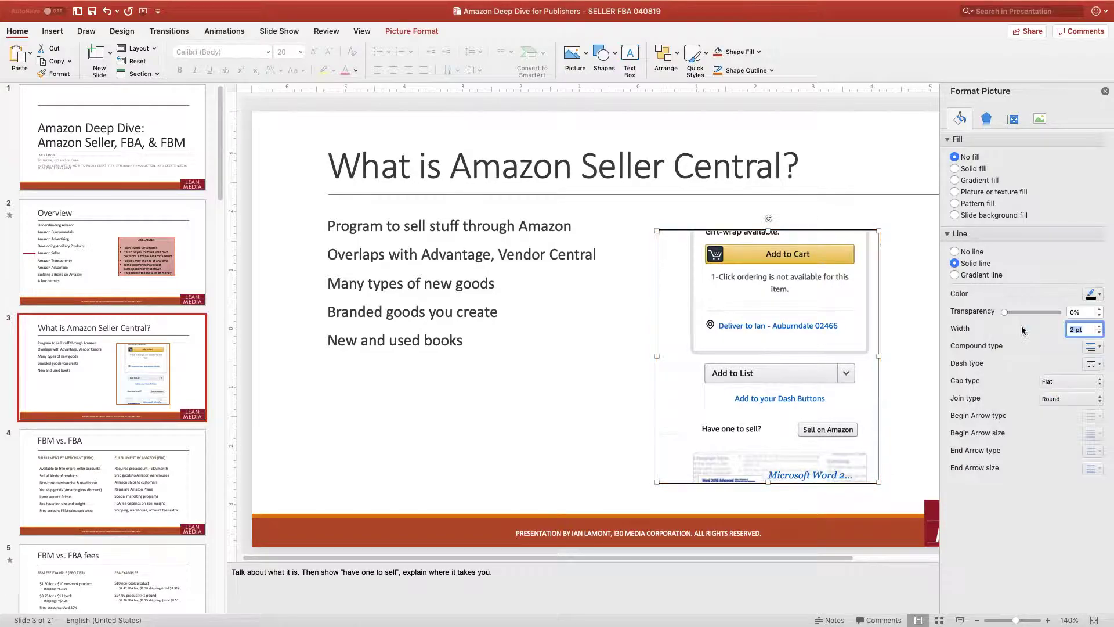
{"action": "left_click", "coordinate": [910, 282]}
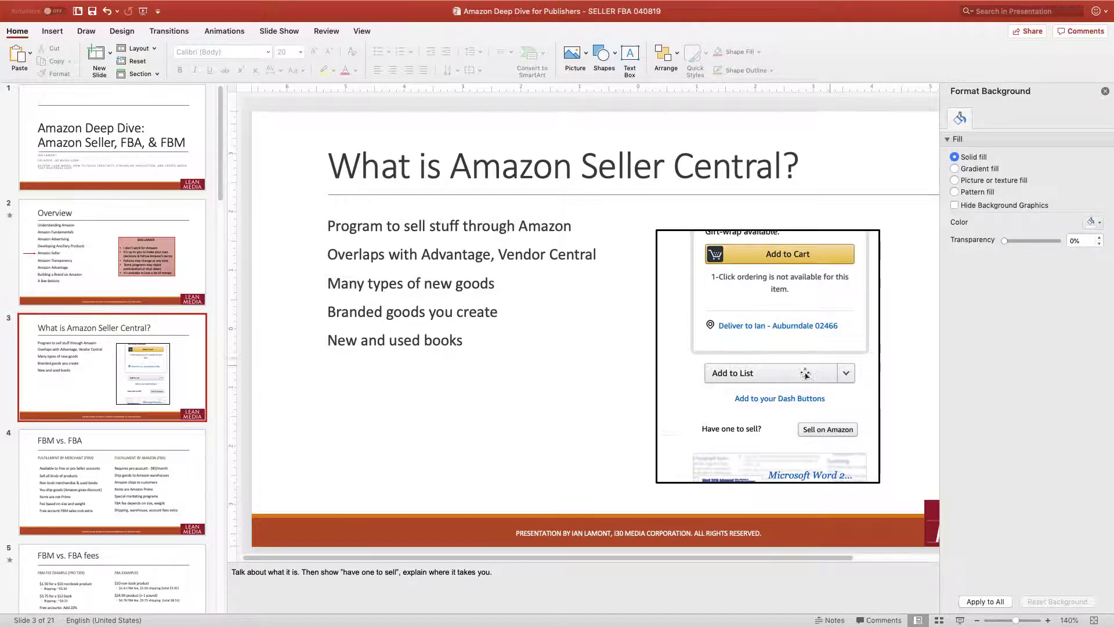
Undo the 2 pt black border and the downward nudge with Cmd+Z, then reselect the screenshot.
{"action": "key", "text": "super+z"}
{"action": "left_click", "coordinate": [555, 426]}
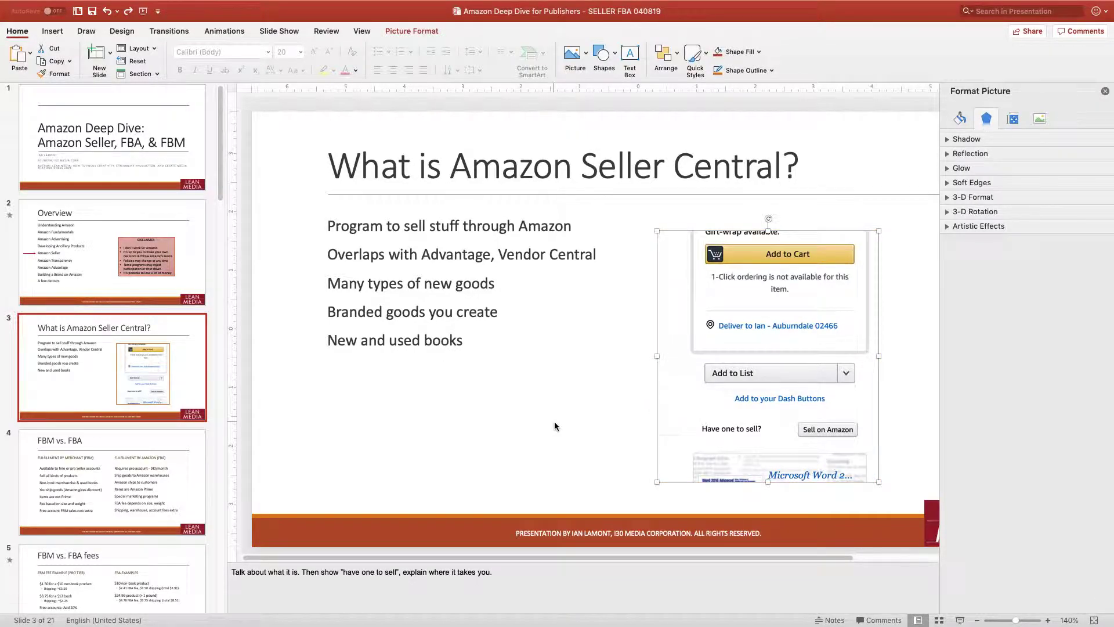
{"action": "key", "text": "super+z"}
{"action": "left_click", "coordinate": [555, 426]}
{"action": "key", "text": "super+z"}
{"action": "key", "text": "super+z"}
{"action": "left_click", "coordinate": [555, 425]}
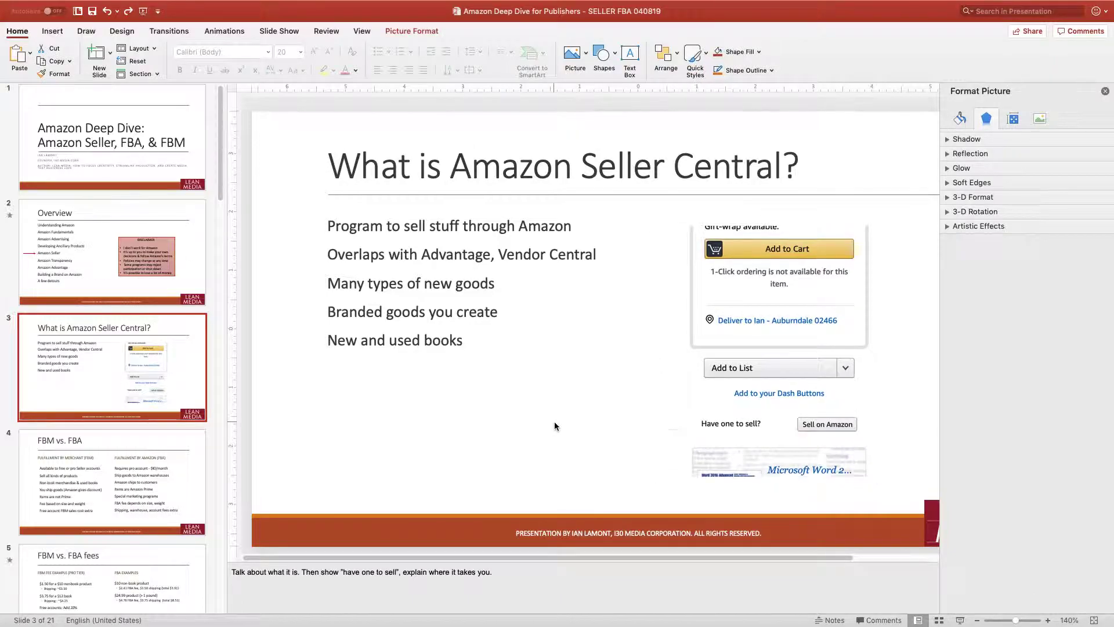
{"action": "left_click", "coordinate": [756, 340]}
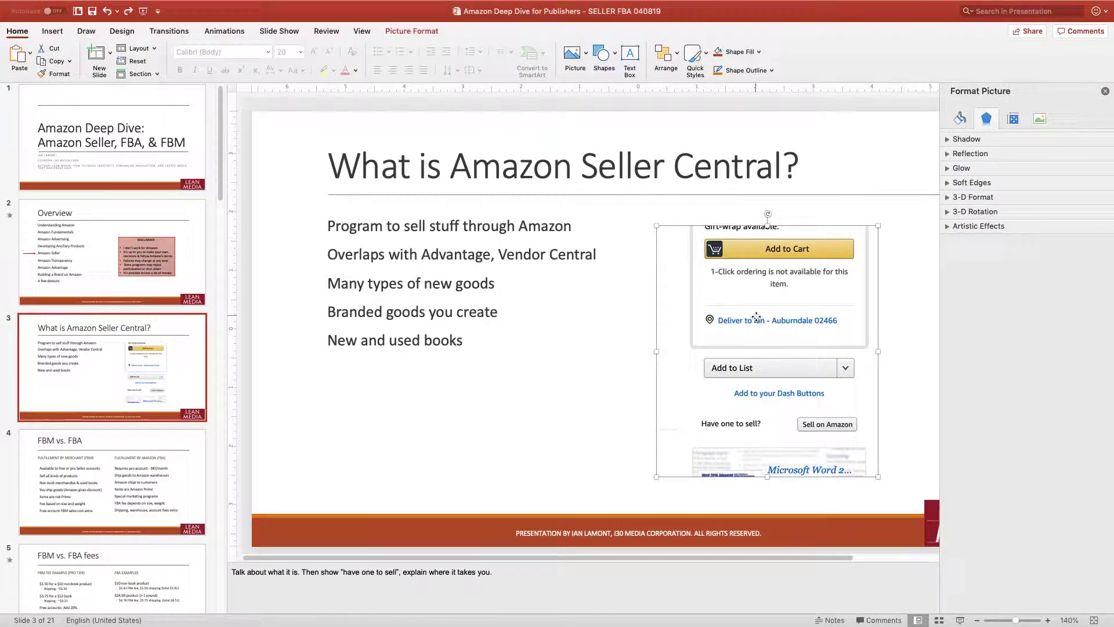
{"action": "left_click", "coordinate": [585, 363]}
{"action": "left_click", "coordinate": [768, 319]}
Apply the first Quick Styles theme style, a thin black outline, to the screenshot.
{"action": "left_click", "coordinate": [707, 57]}
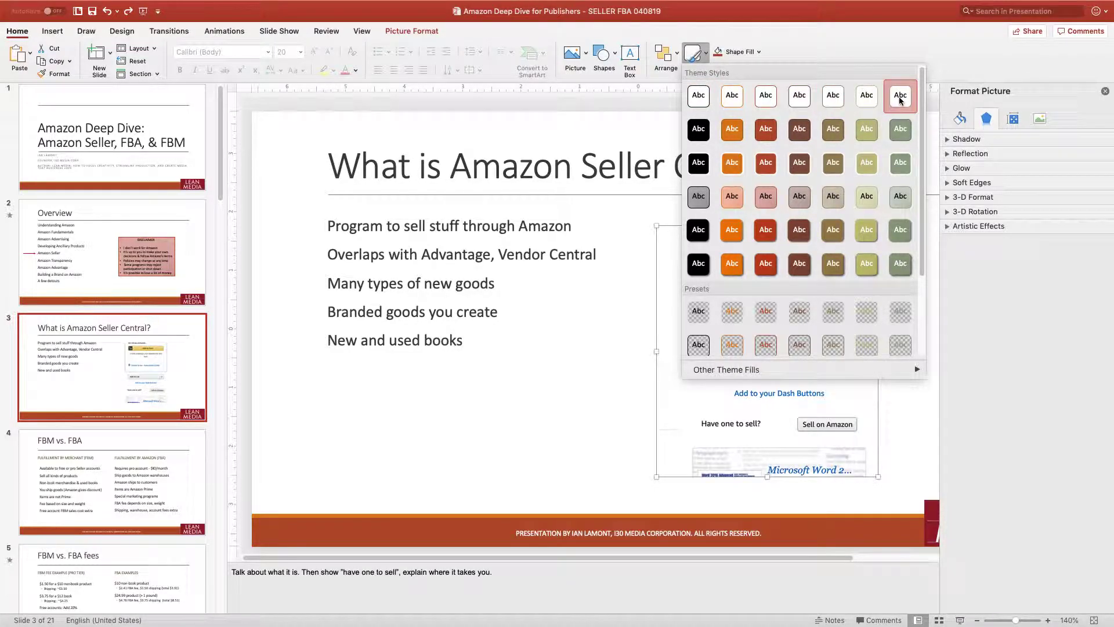
{"action": "left_click", "coordinate": [698, 96]}
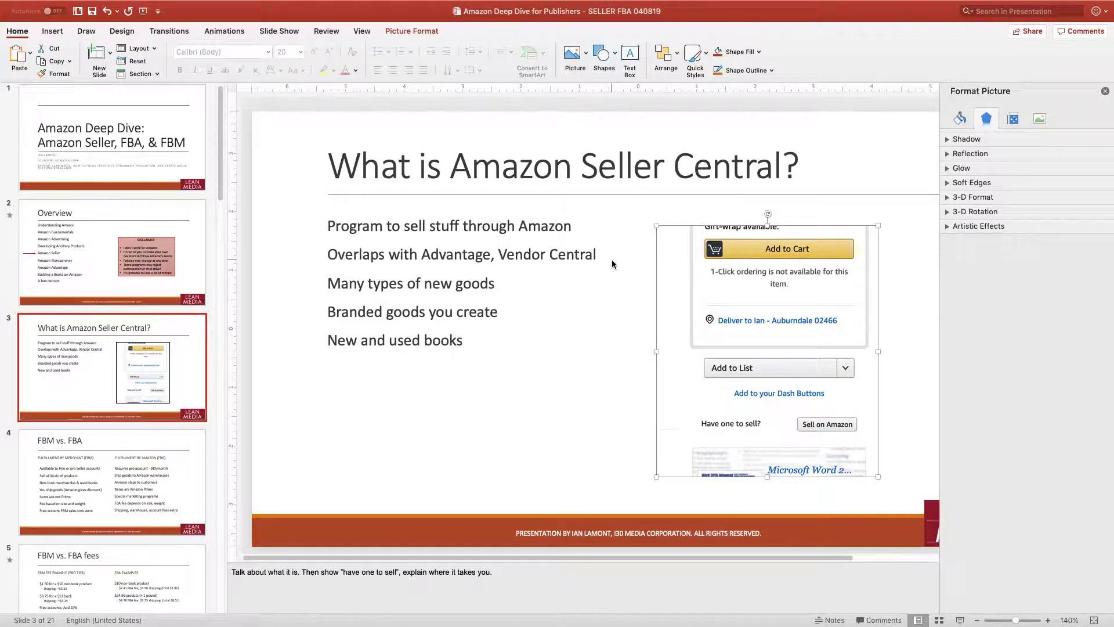
{"action": "left_click", "coordinate": [619, 302]}
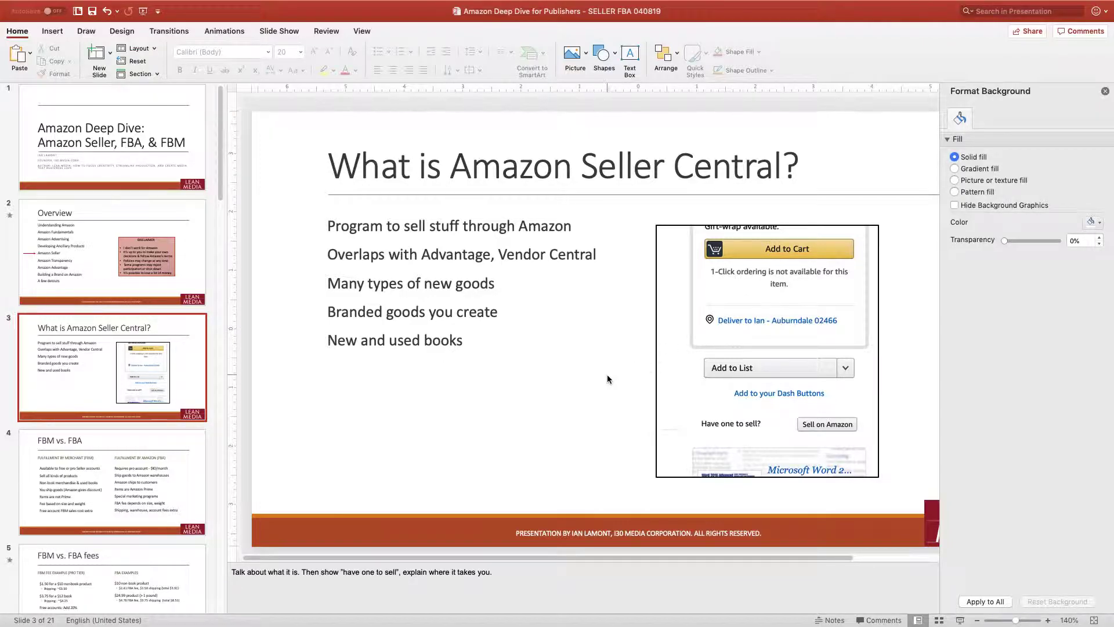
Close the Format Background pane and bring up Picture Format options for the selected screenshot.
{"action": "left_click", "coordinate": [1105, 91]}
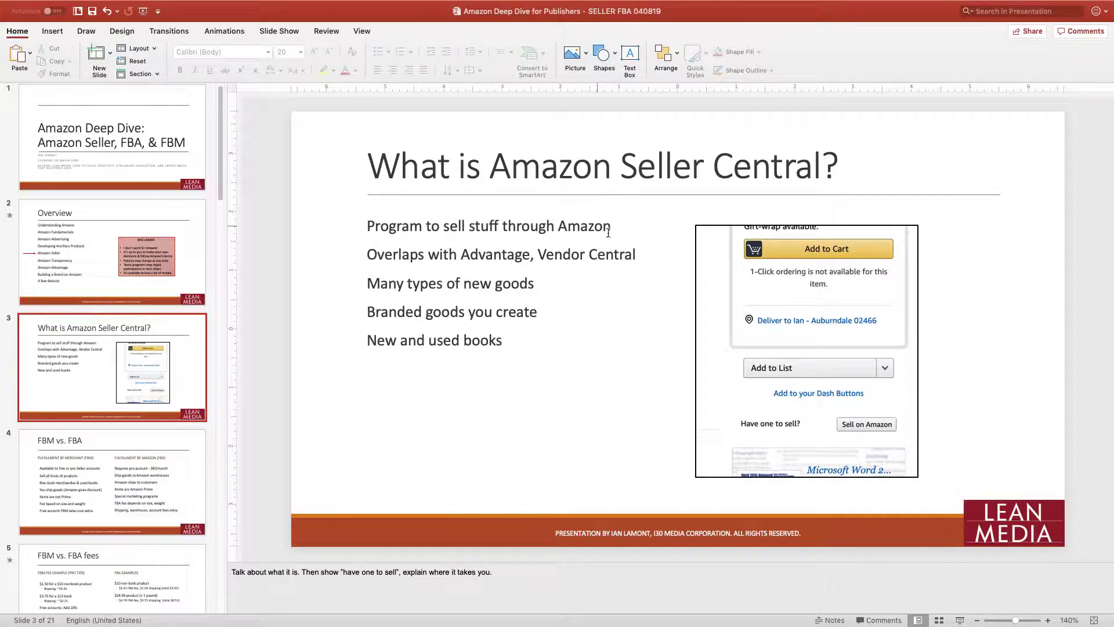
{"action": "left_click", "coordinate": [750, 311]}
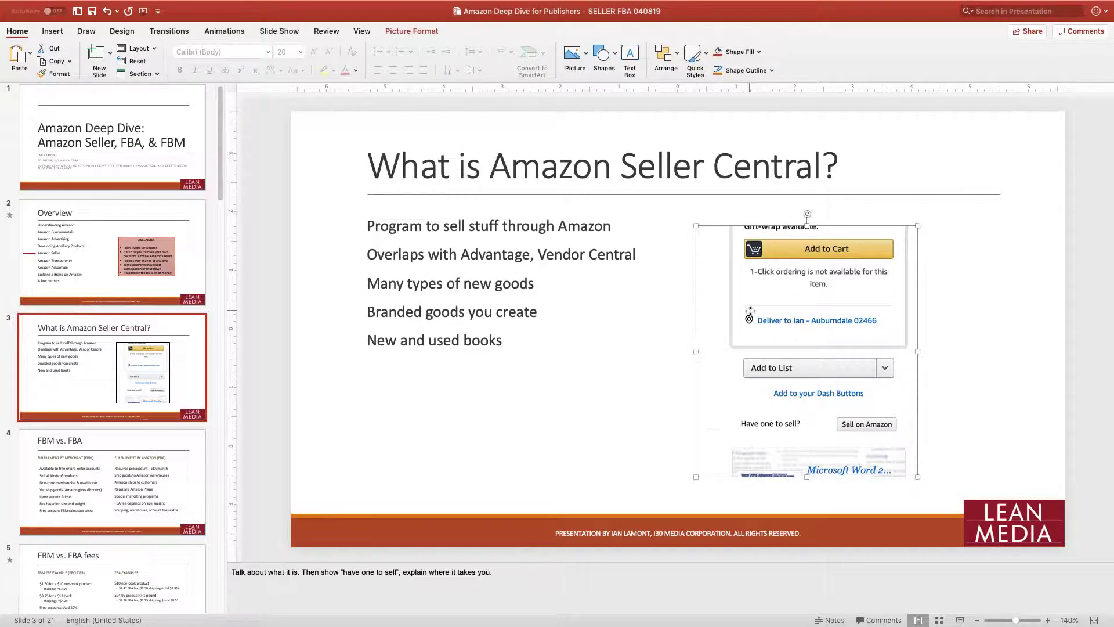
{"action": "left_click", "coordinate": [428, 34]}
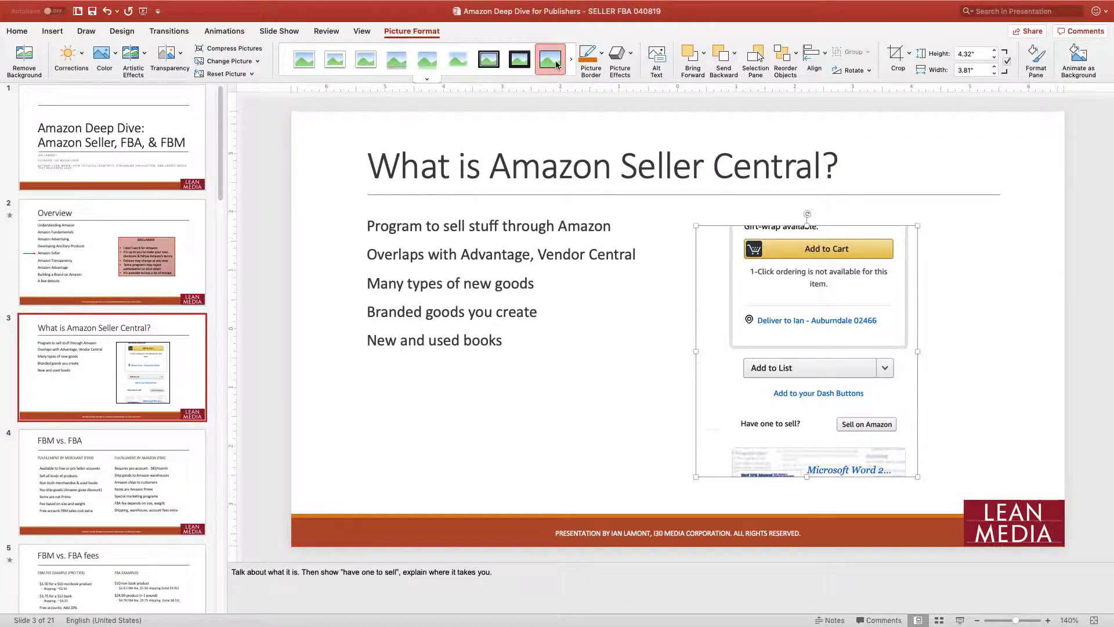
{"action": "left_click", "coordinate": [404, 62]}
{"action": "left_click", "coordinate": [551, 418]}
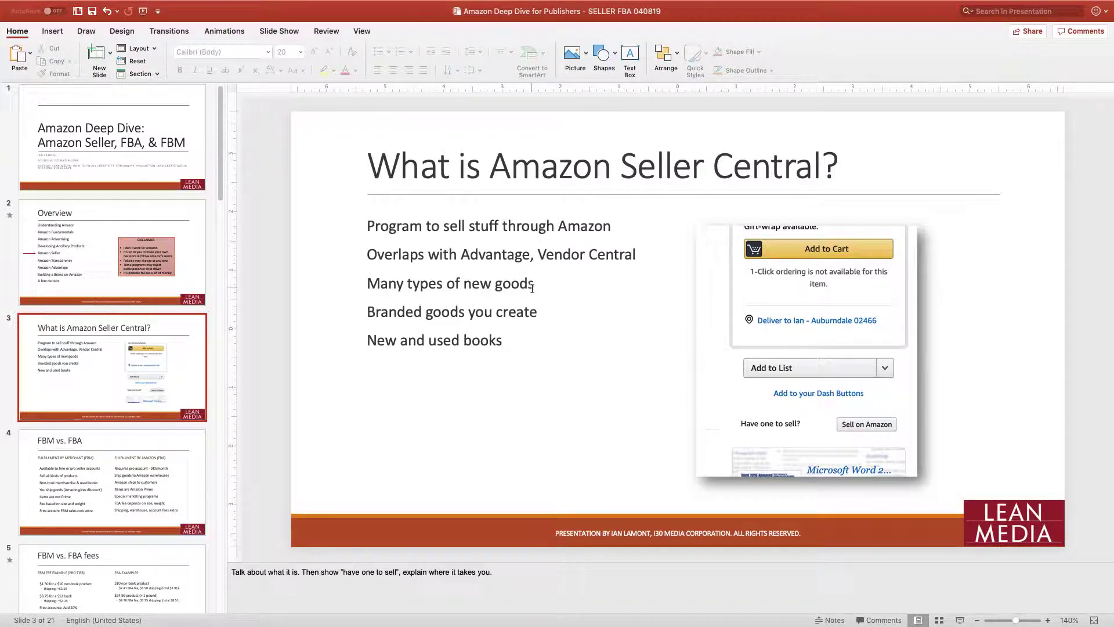
{"action": "key", "text": "Tab"}
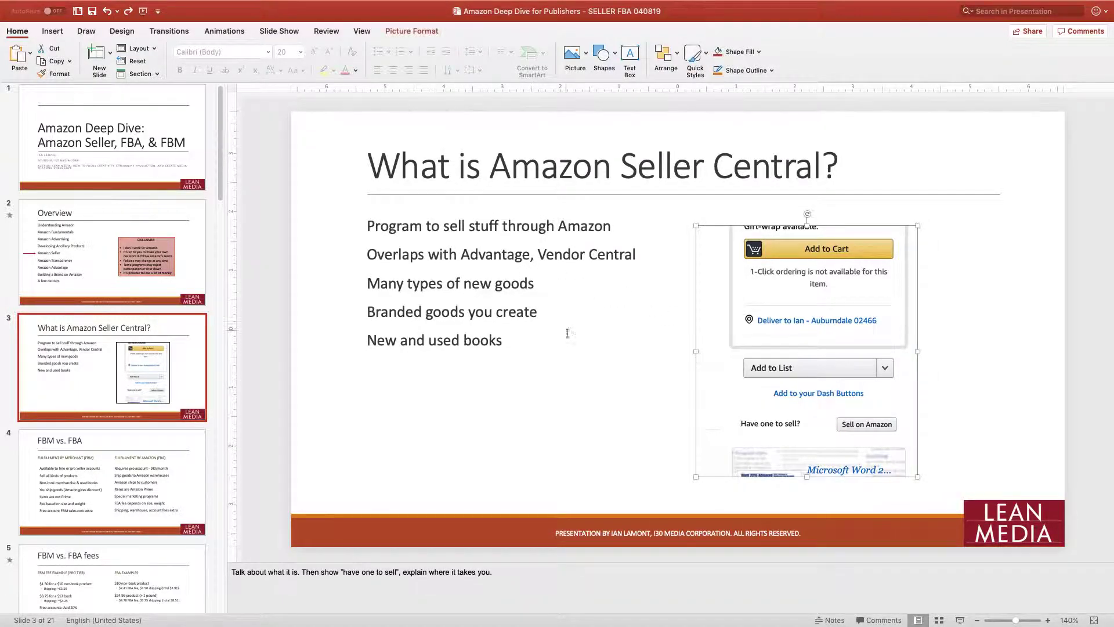
{"action": "left_click", "coordinate": [406, 30]}
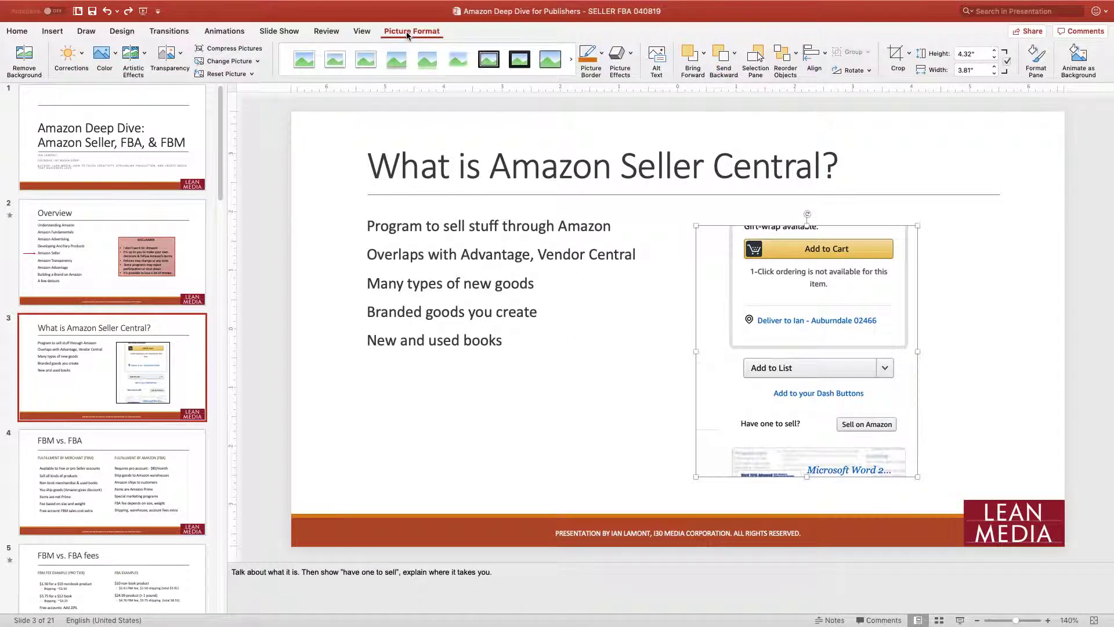
Apply the Picture Effects > Shadow > Offset: Bottom shadow to the screenshot.
{"action": "left_click", "coordinate": [624, 61]}
{"action": "mouse_move", "coordinate": [648, 94]}
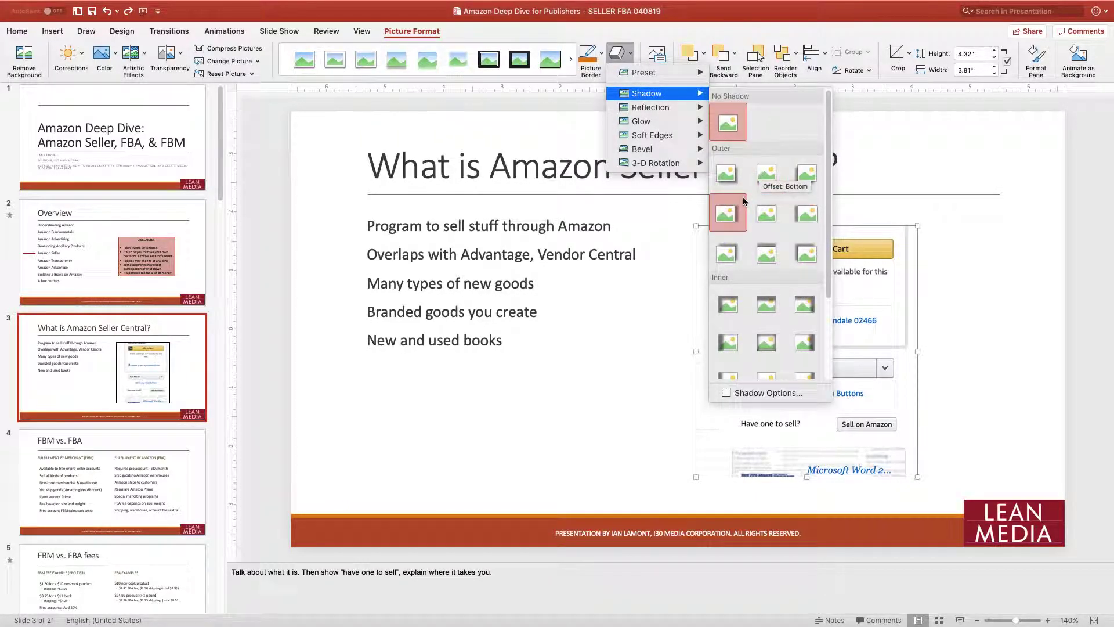
{"action": "left_click", "coordinate": [757, 174]}
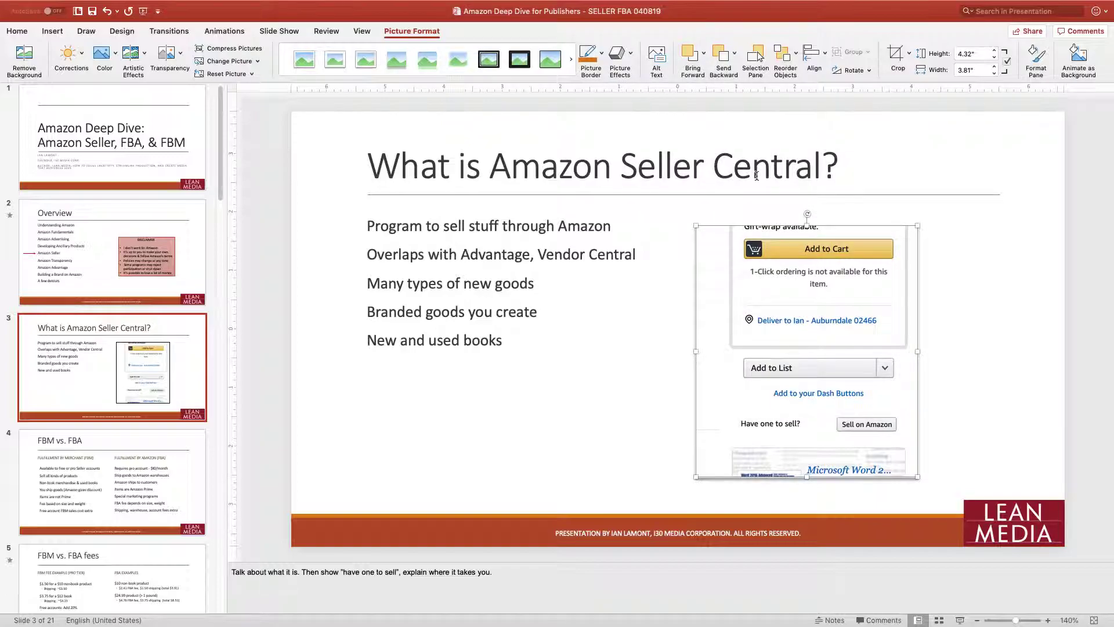
{"action": "left_click", "coordinate": [625, 399]}
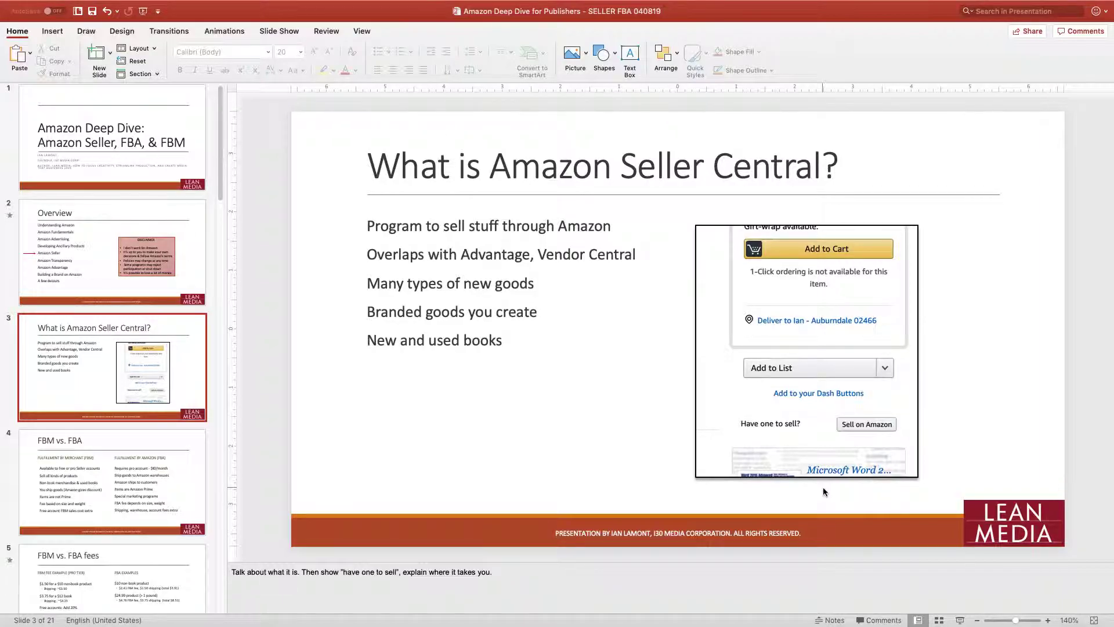
Switch back to the PowerPoint Basics In 30 Minutes home page in Chrome.
{"action": "key", "text": "super+Tab"}
{"action": "key", "text": "super+Tab"}
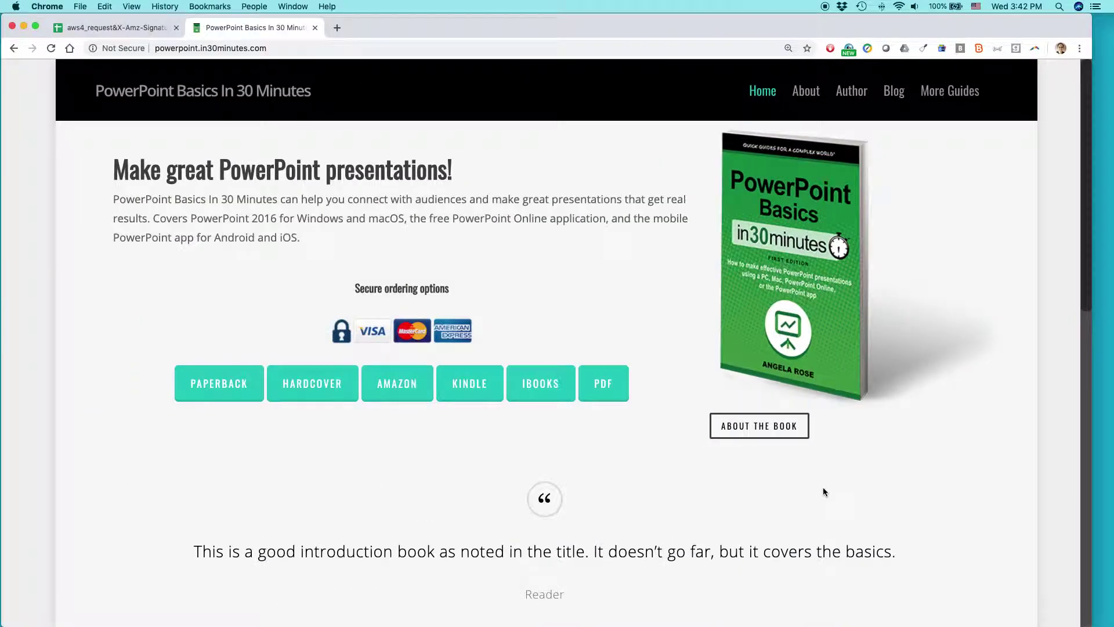